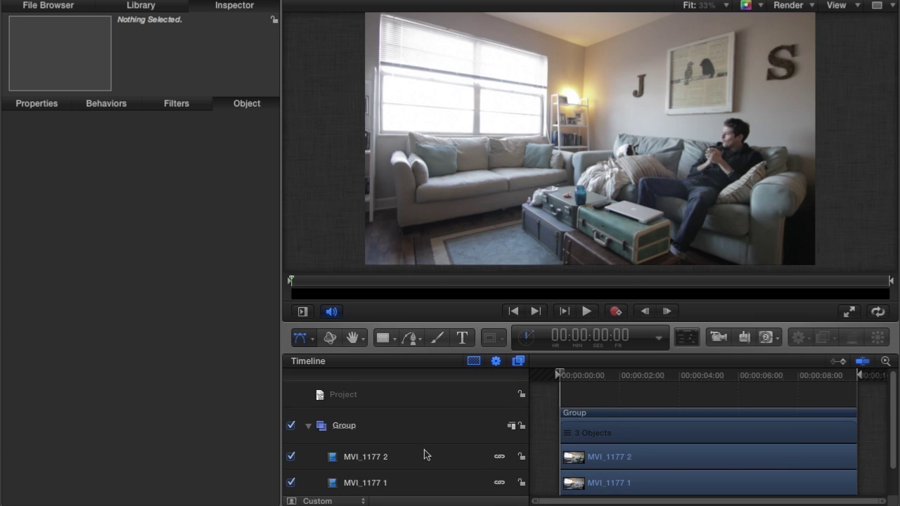
# Step: Scroll the Timeline layer list and switch to the Bezier drawing tool
pyautogui.scroll(-2, 424, 450)
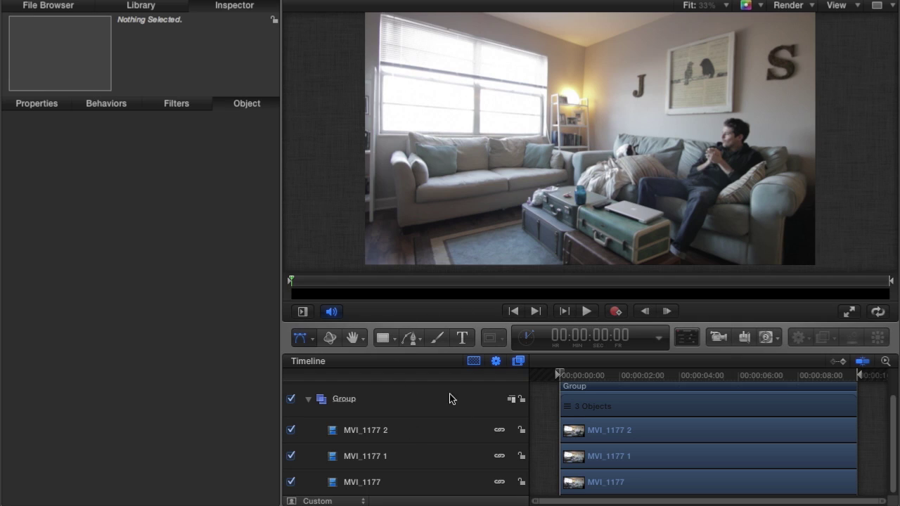
pyautogui.click(412, 338)
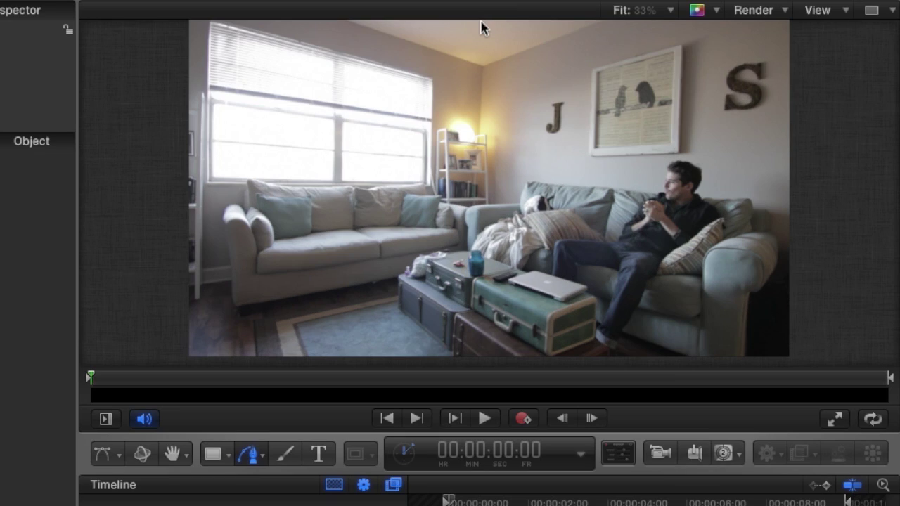
# Step: Outline a closed Bezier shape from the top edge, past the lamp, to the bottom-right corner
pyautogui.click(481, 23)
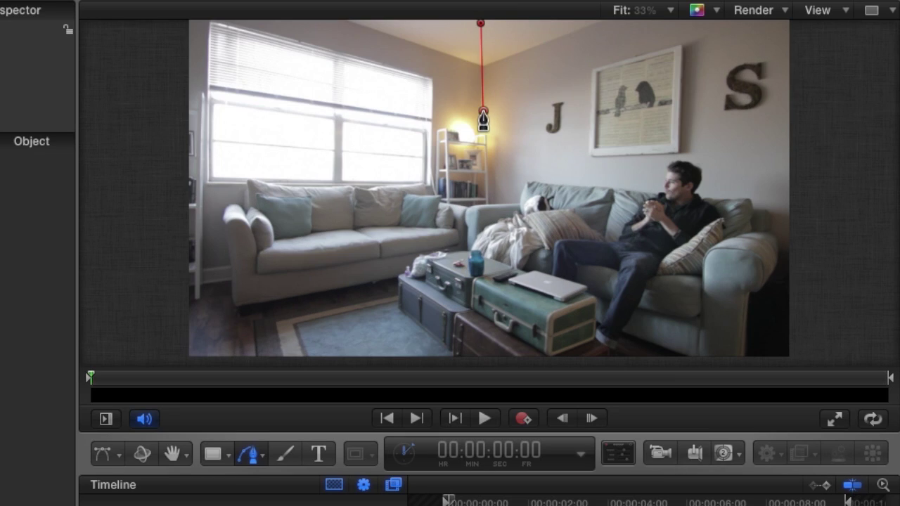
pyautogui.click(483, 111)
pyautogui.click(504, 152)
pyautogui.click(468, 213)
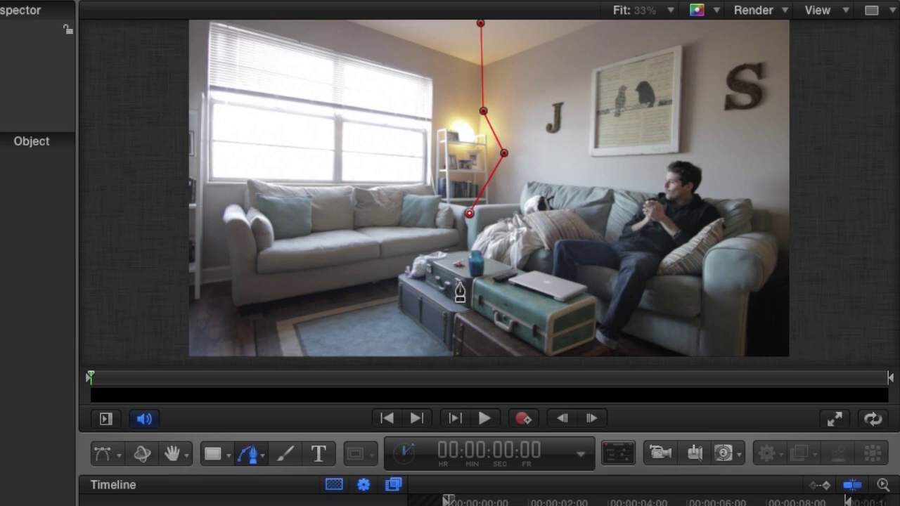
pyautogui.click(460, 284)
pyautogui.click(458, 358)
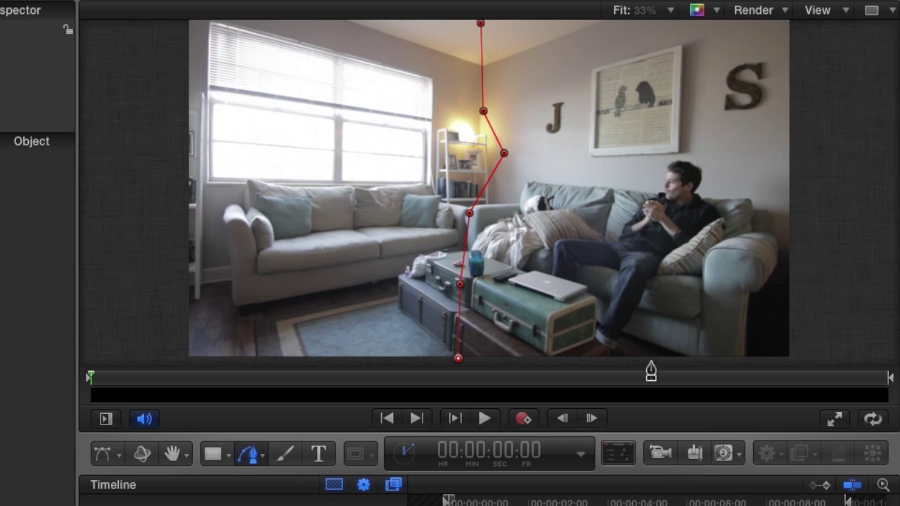
pyautogui.click(788, 357)
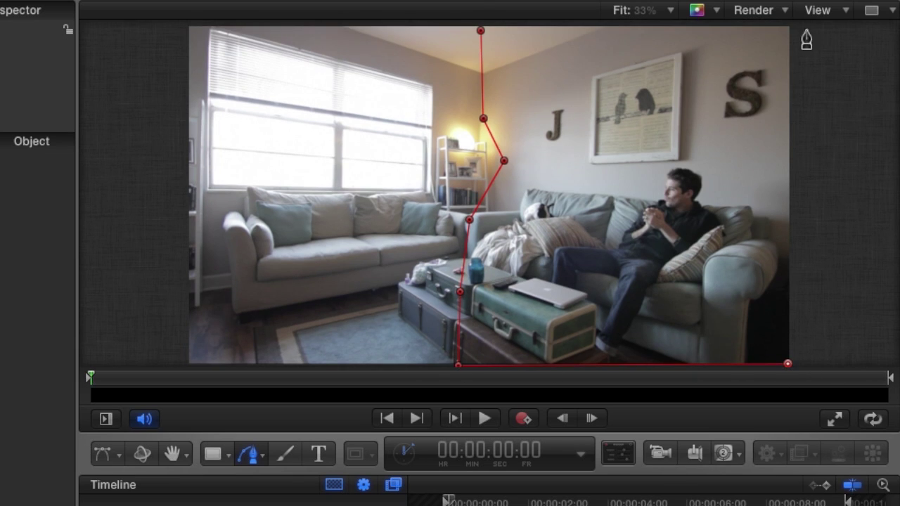
pyautogui.click(788, 29)
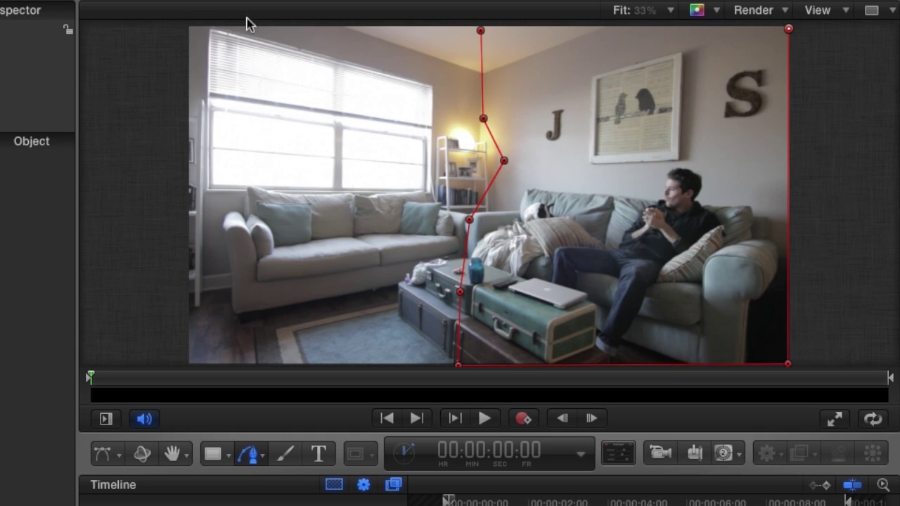
pyautogui.click(481, 30)
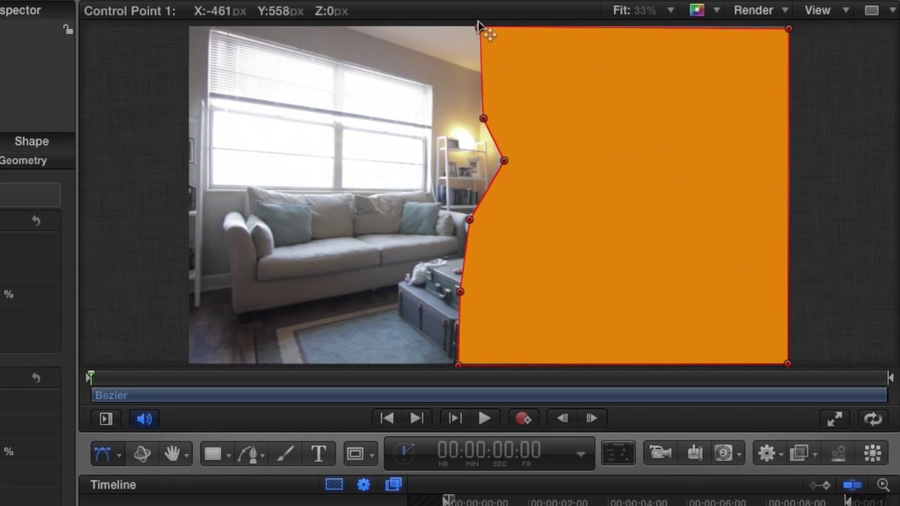
# Step: Pull the shape's first, top-right and bottom-right points out to the frame edges
pyautogui.moveTo(478, 24); pyautogui.dragTo(478, 21)
pyautogui.moveTo(788, 28); pyautogui.dragTo(789, 22)
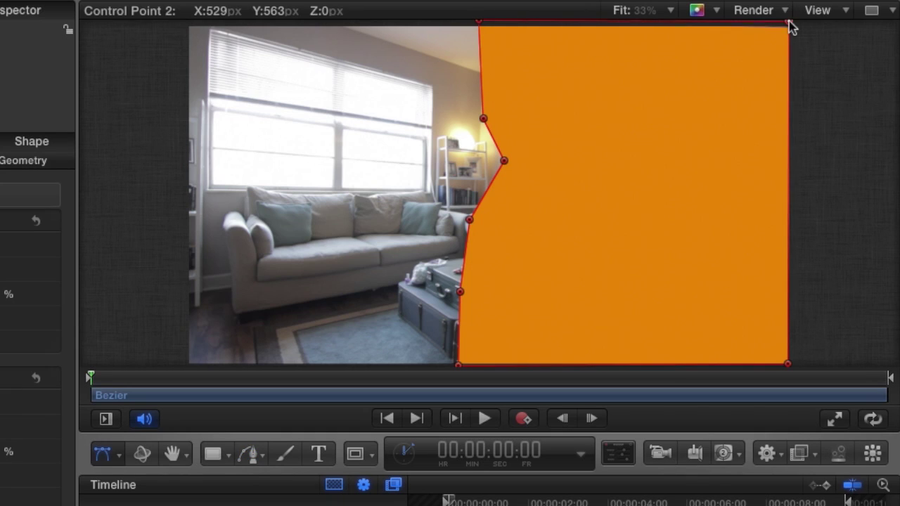
pyautogui.scroll(-1, 781, 105)
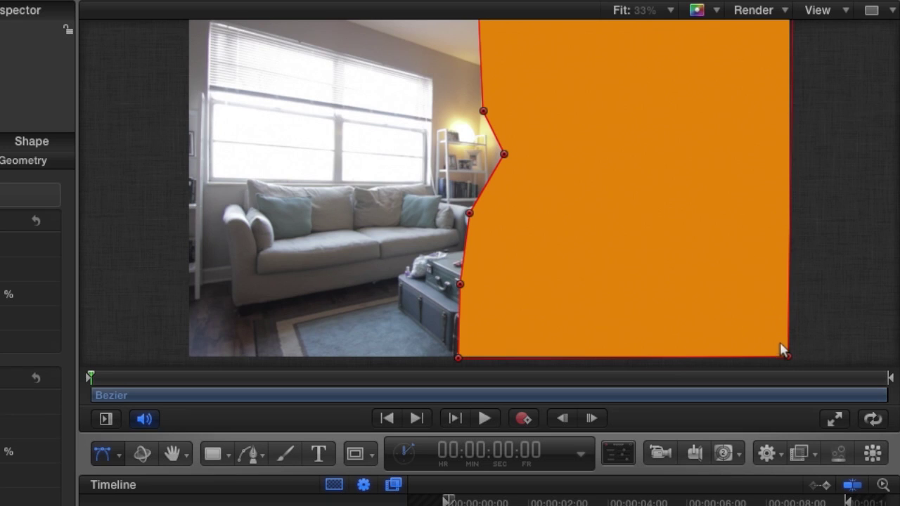
pyautogui.moveTo(787, 353); pyautogui.dragTo(789, 361)
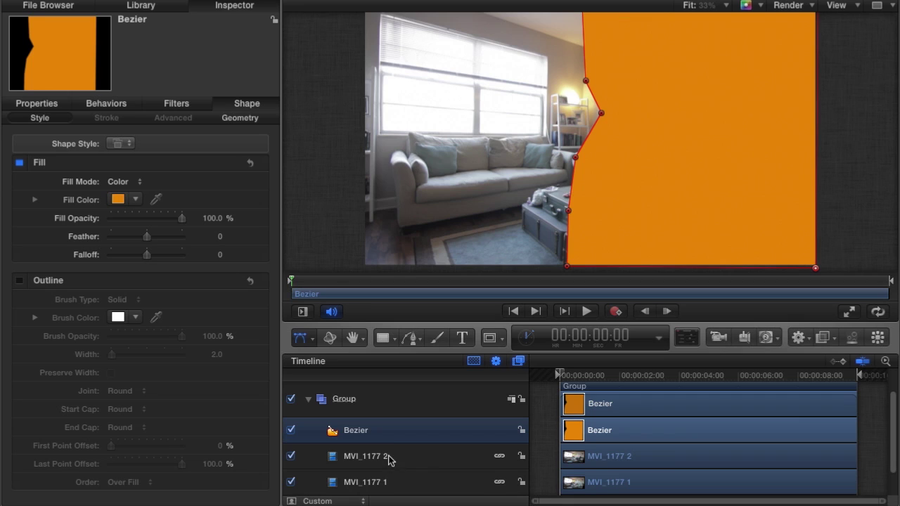
# Step: Add an image mask to MVI_1177 2 with the Bezier shape as its source
pyautogui.doubleClick(388, 456)
pyautogui.click(312, 461)
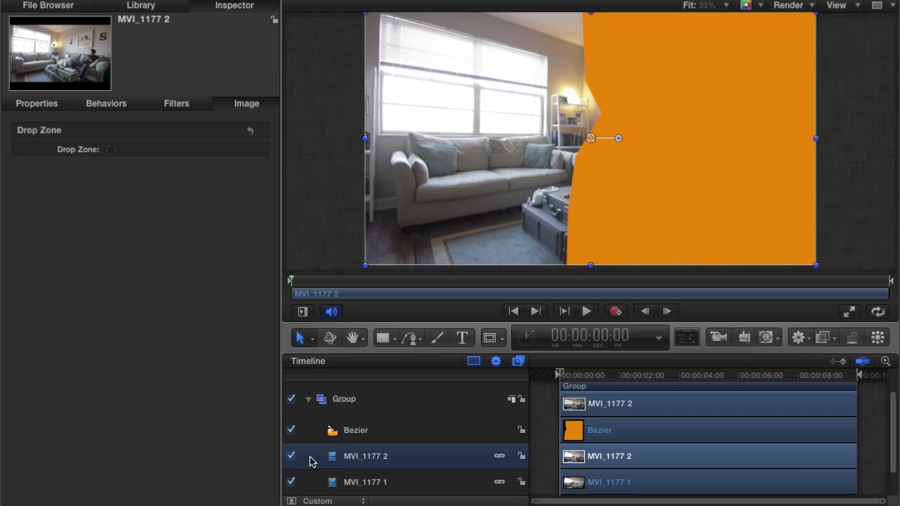
pyautogui.rightClick(366, 461)
pyautogui.click(405, 476)
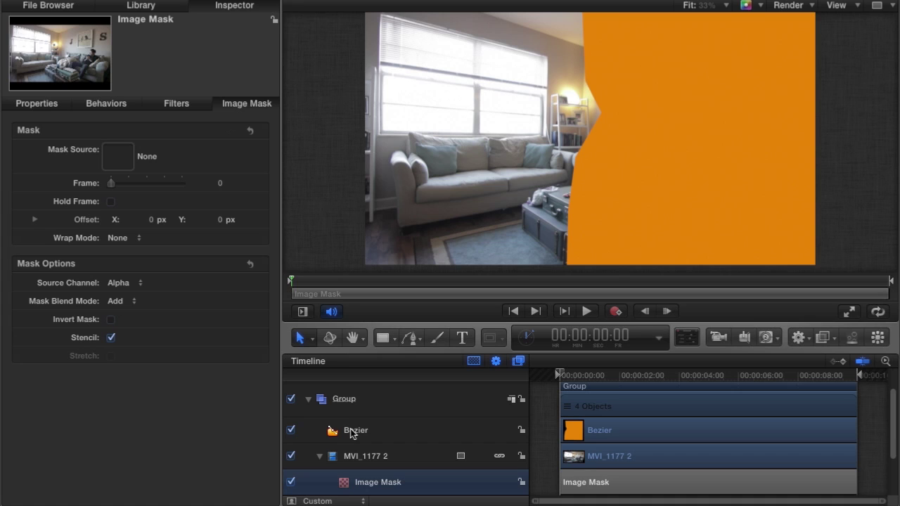
pyautogui.moveTo(347, 429); pyautogui.dragTo(127, 154)
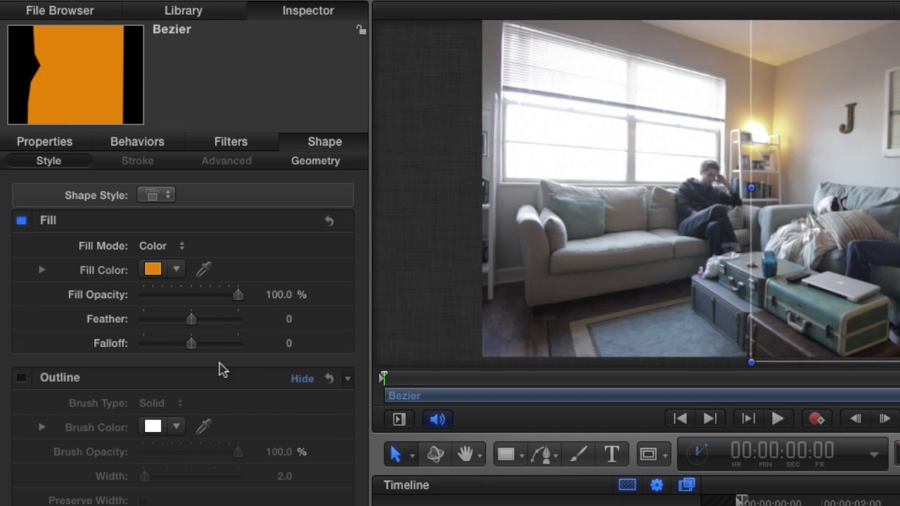
# Step: Feather the Bezier mask edge to 24
pyautogui.moveTo(195, 317); pyautogui.dragTo(208, 325)
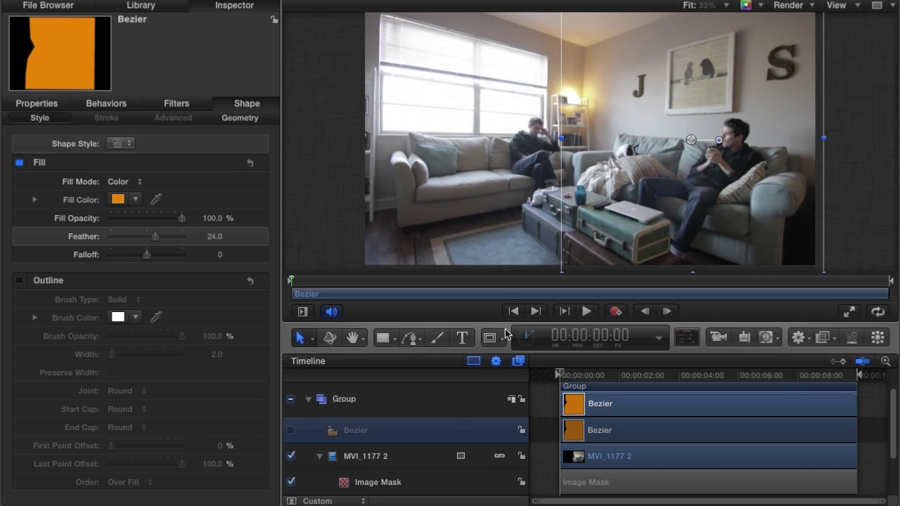
pyautogui.scroll(-1, 478, 439)
pyautogui.scroll(-1, 478, 439)
pyautogui.scroll(-1, 478, 439)
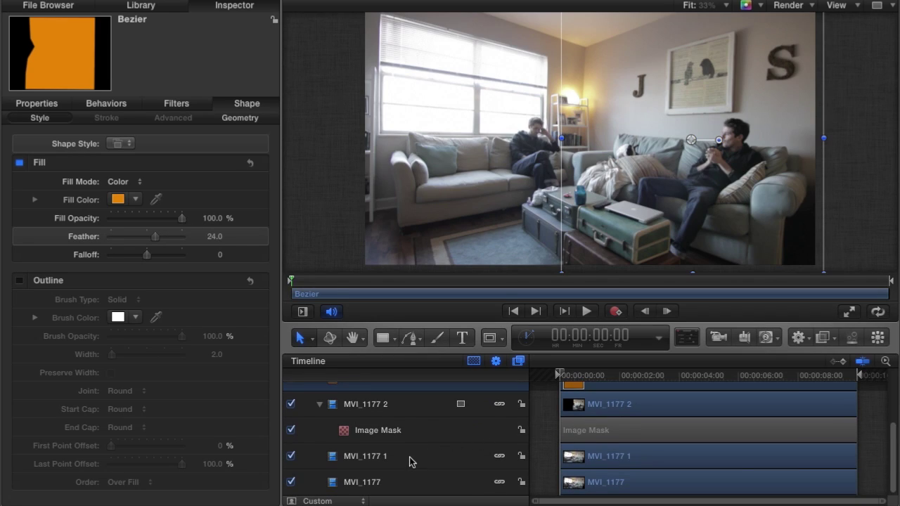
# Step: Select the whole group containing the three clips
pyautogui.click(412, 457)
pyautogui.scroll(3, 395, 408)
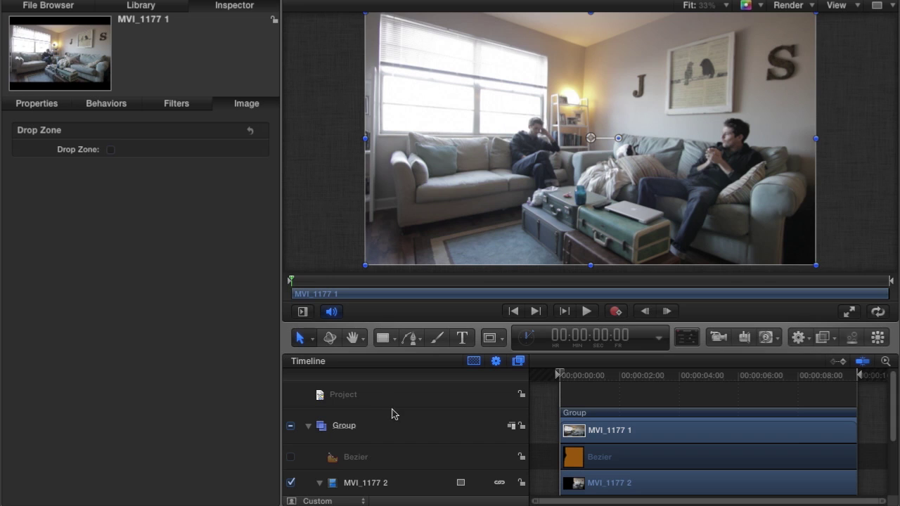
pyautogui.click(374, 424)
# Step: Draw a stray open Bezier line down to the left sofa, then delete it
pyautogui.click(411, 338)
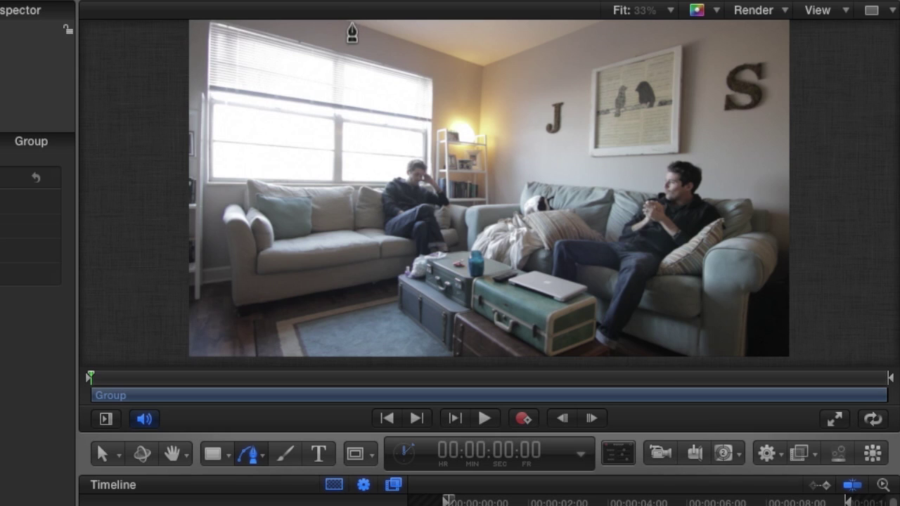
pyautogui.click(351, 24)
pyautogui.click(355, 188)
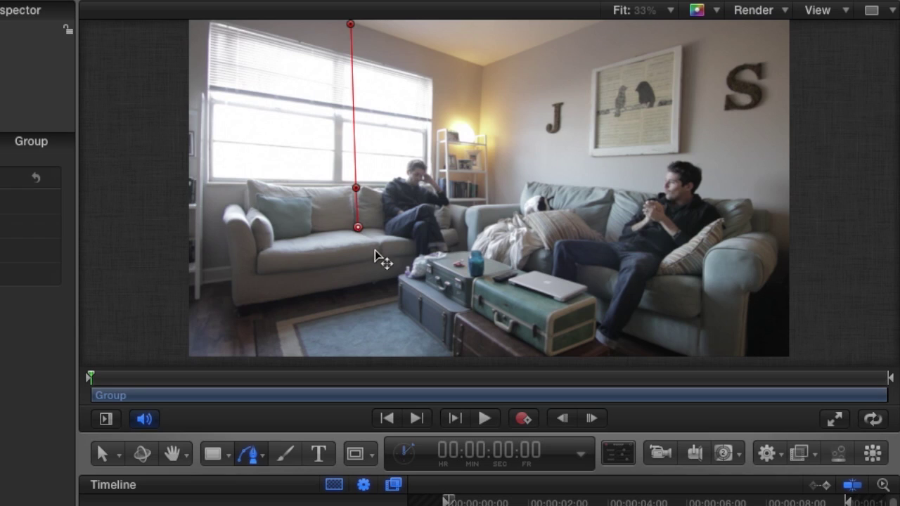
pyautogui.press('Return')
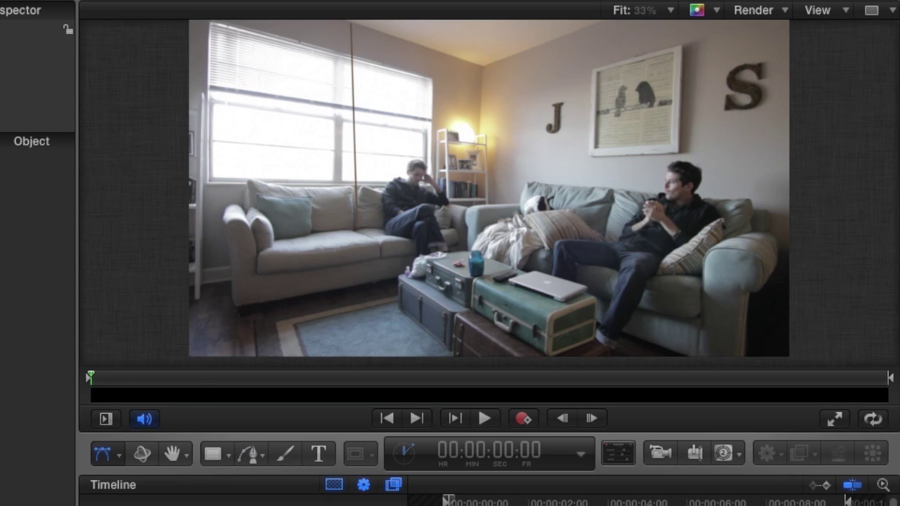
pyautogui.click(355, 203)
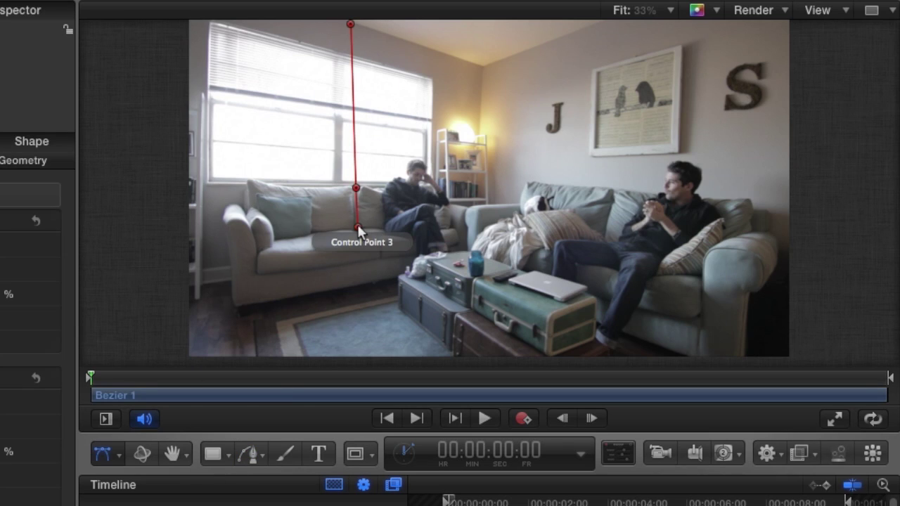
pyautogui.press('Delete')
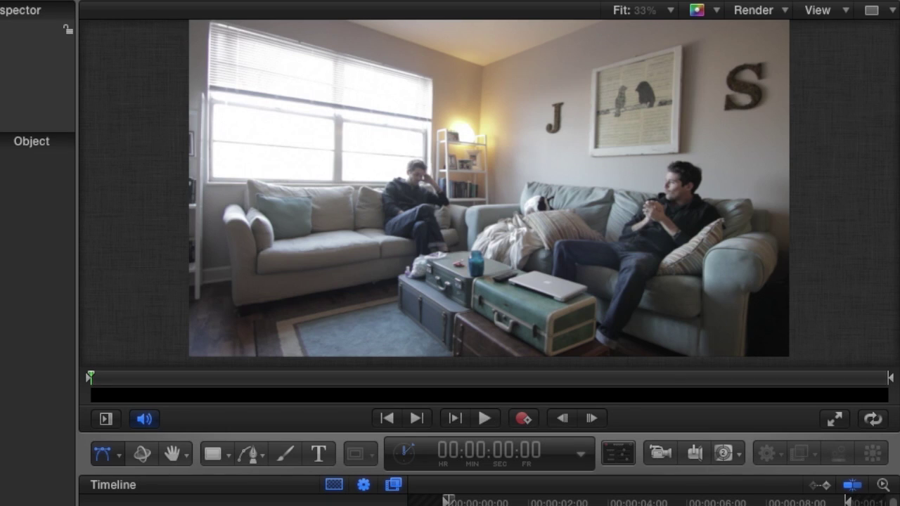
# Step: Outline a closed Bezier shape from the top edge, around the left couch, to the right corners
pyautogui.click(248, 454)
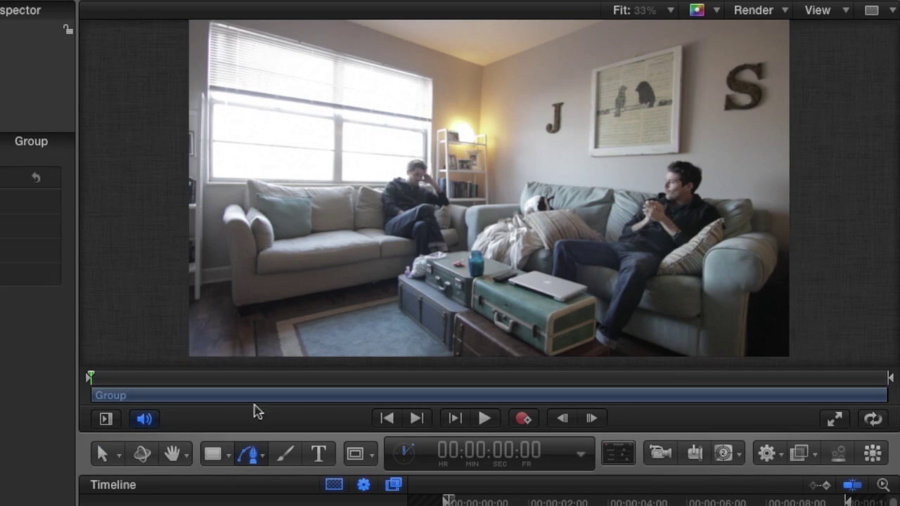
pyautogui.click(348, 25)
pyautogui.click(352, 184)
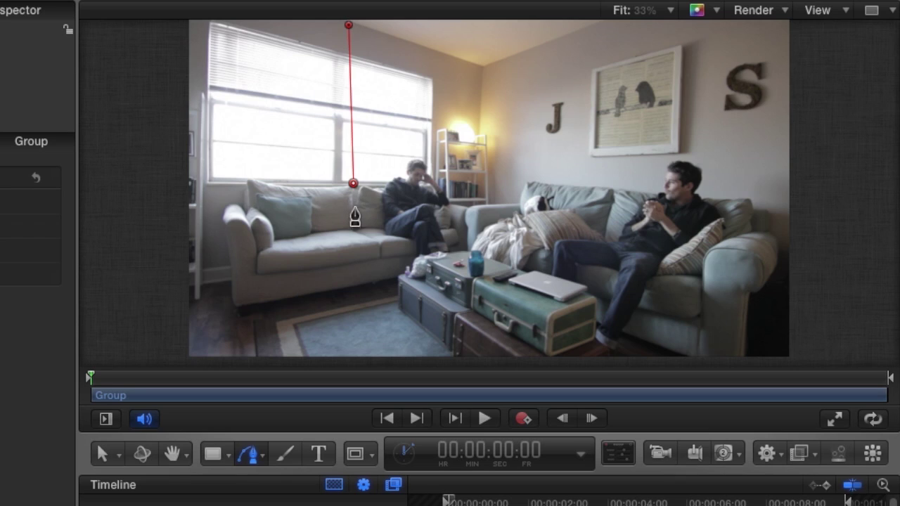
pyautogui.click(357, 224)
pyautogui.click(381, 257)
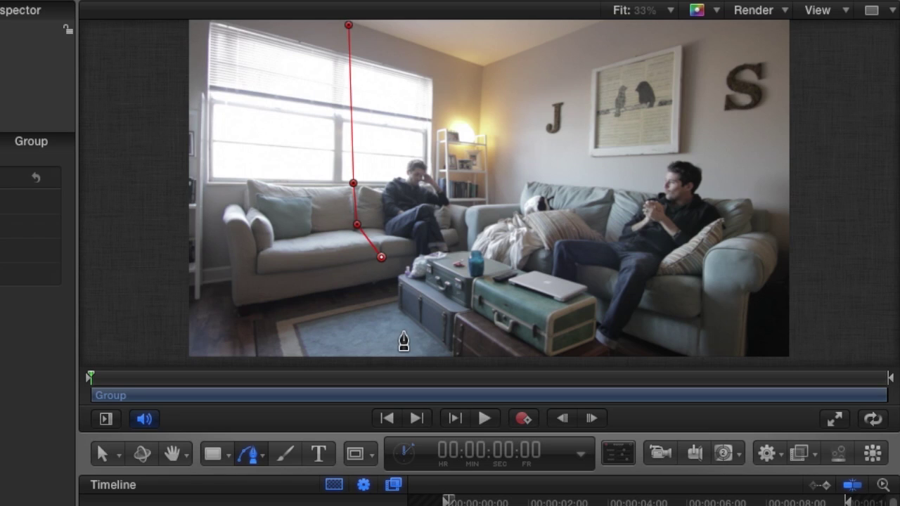
pyautogui.click(403, 354)
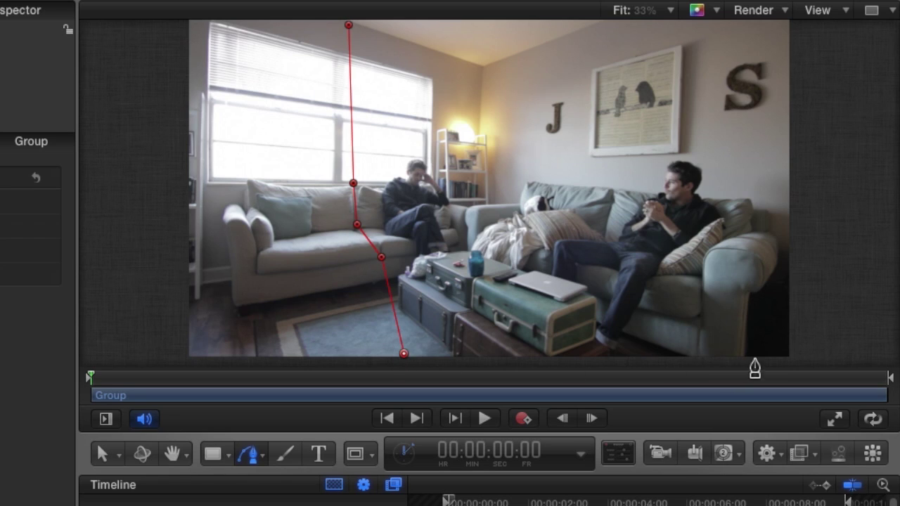
pyautogui.click(787, 355)
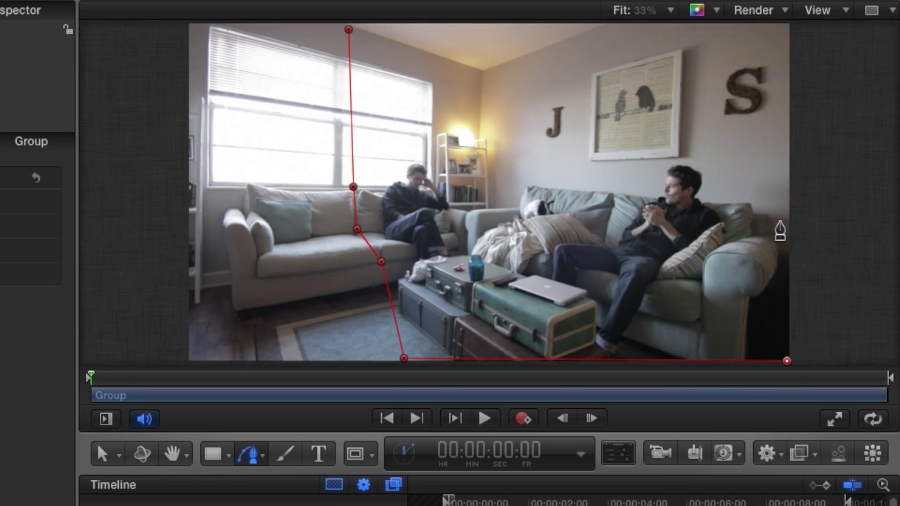
pyautogui.click(783, 28)
pyautogui.click(349, 30)
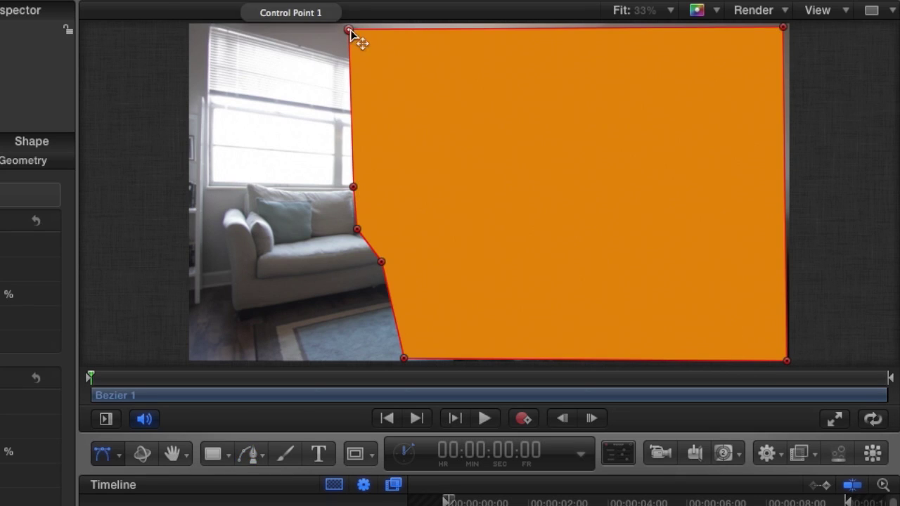
# Step: Snap Bezier 1's top, top-right, bottom-right and bottom points onto the frame edges
pyautogui.moveTo(350, 29); pyautogui.dragTo(349, 21)
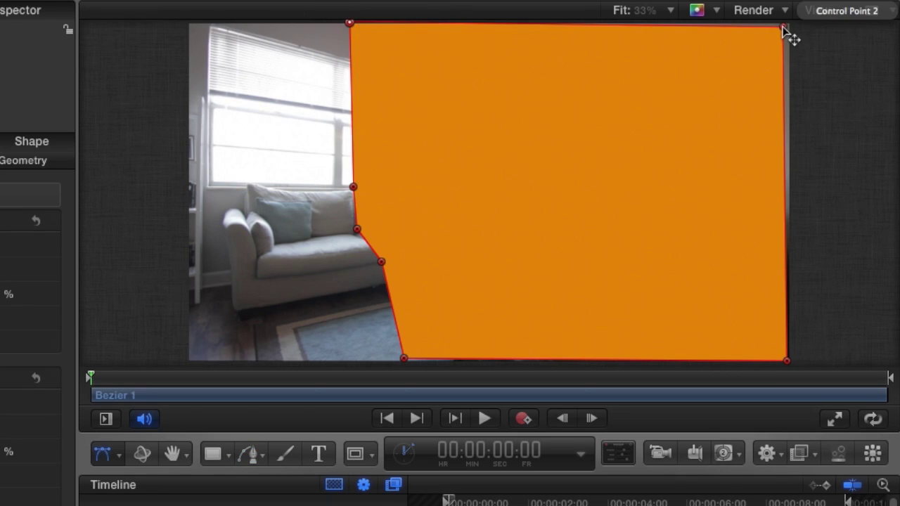
pyautogui.moveTo(783, 26); pyautogui.dragTo(790, 20)
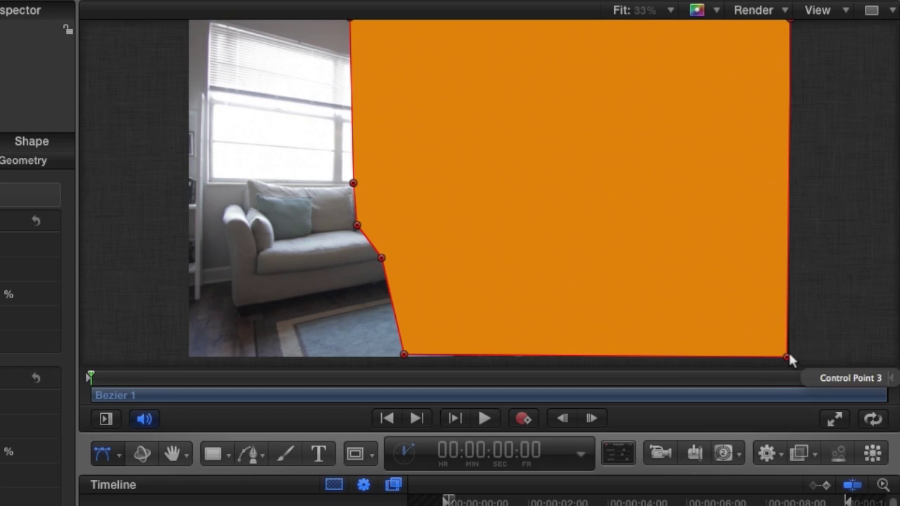
pyautogui.moveTo(787, 358); pyautogui.dragTo(790, 360)
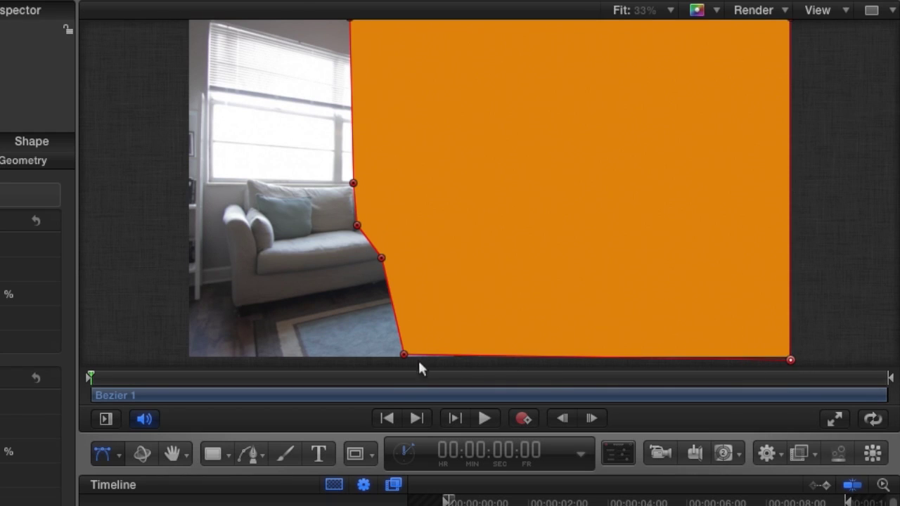
pyautogui.moveTo(403, 355); pyautogui.dragTo(404, 357)
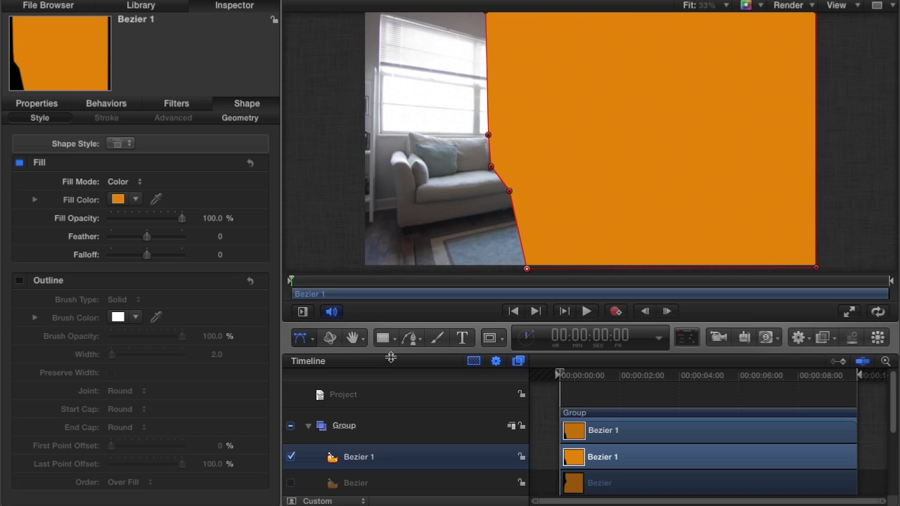
# Step: Add an image mask to MVI_1177 1 sourced from Bezier 1, and inspect it
pyautogui.scroll(-3, 343, 478)
pyautogui.rightClick(361, 458)
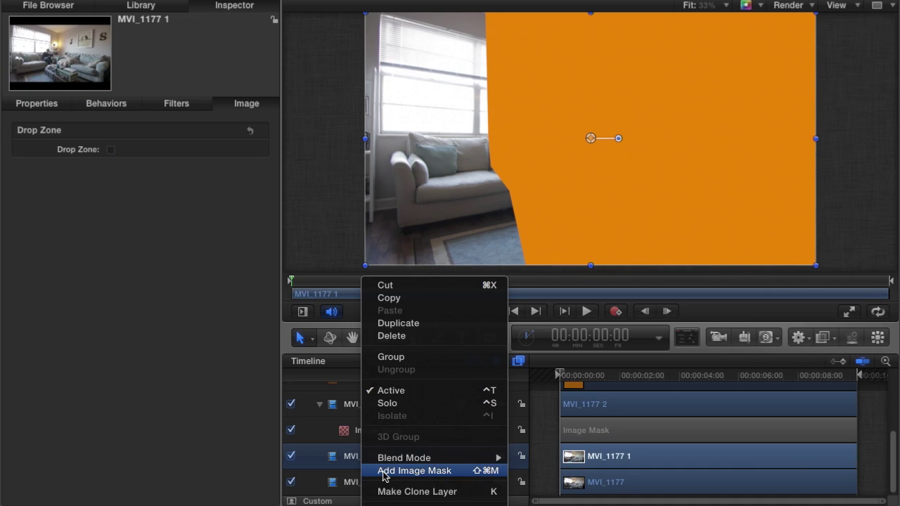
pyautogui.click(404, 470)
pyautogui.moveTo(357, 462); pyautogui.dragTo(124, 163)
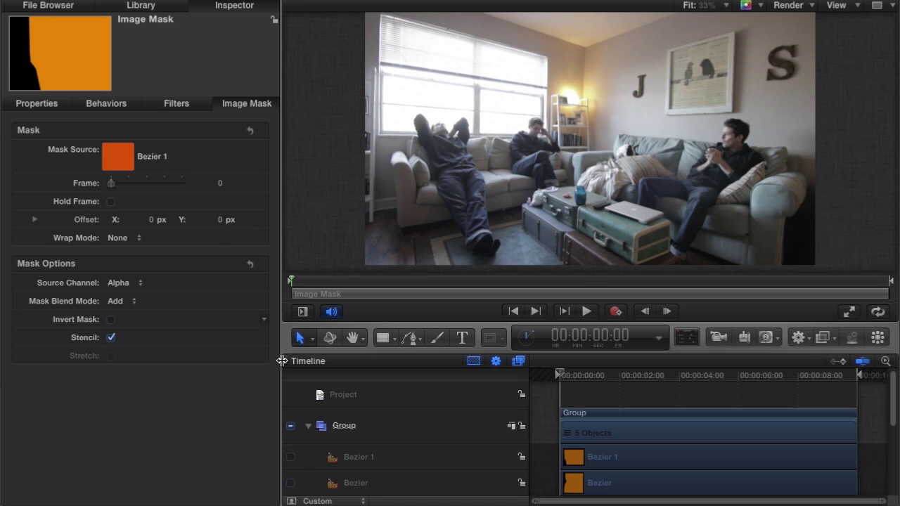
pyautogui.scroll(-3, 354, 462)
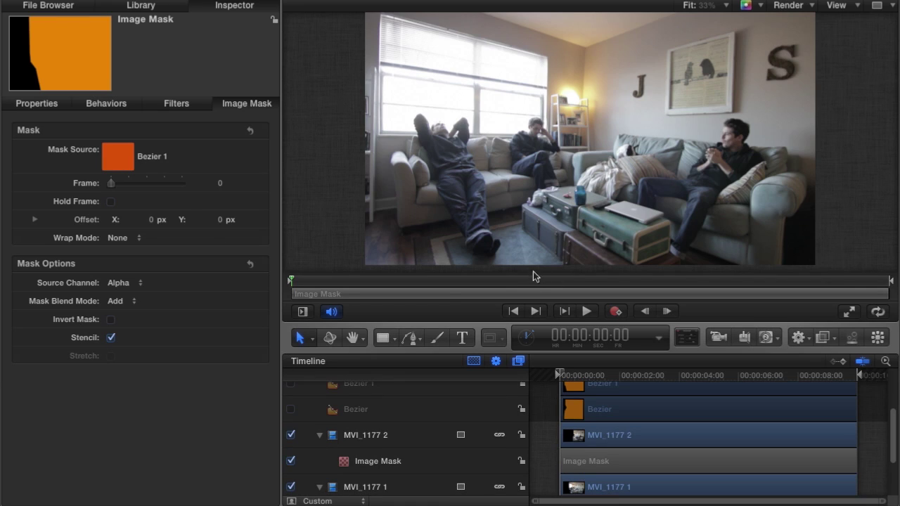
pyautogui.scroll(-2, 385, 461)
pyautogui.click(386, 457)
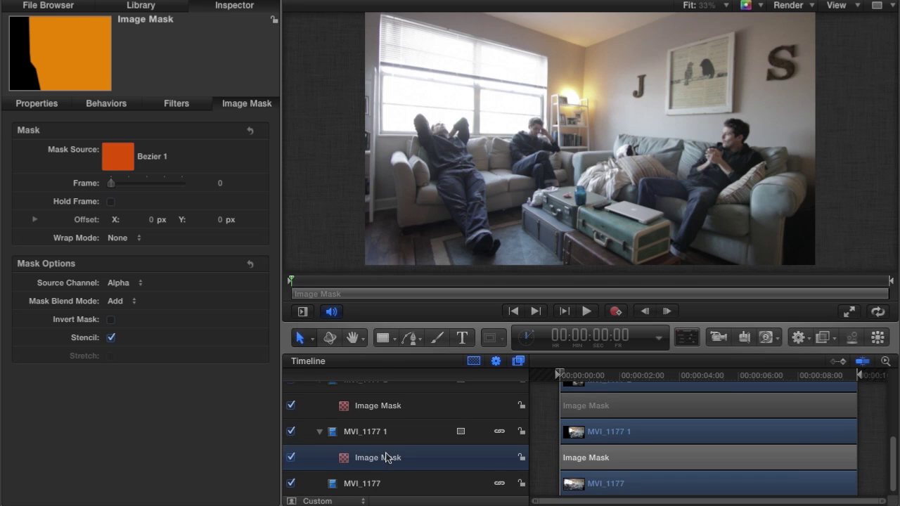
pyautogui.scroll(3, 385, 457)
pyautogui.scroll(1, 381, 444)
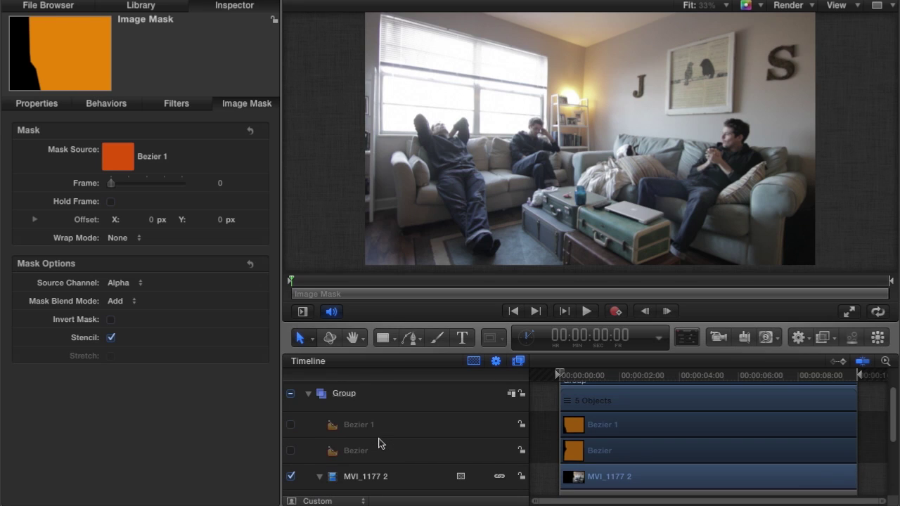
pyautogui.scroll(-4, 379, 442)
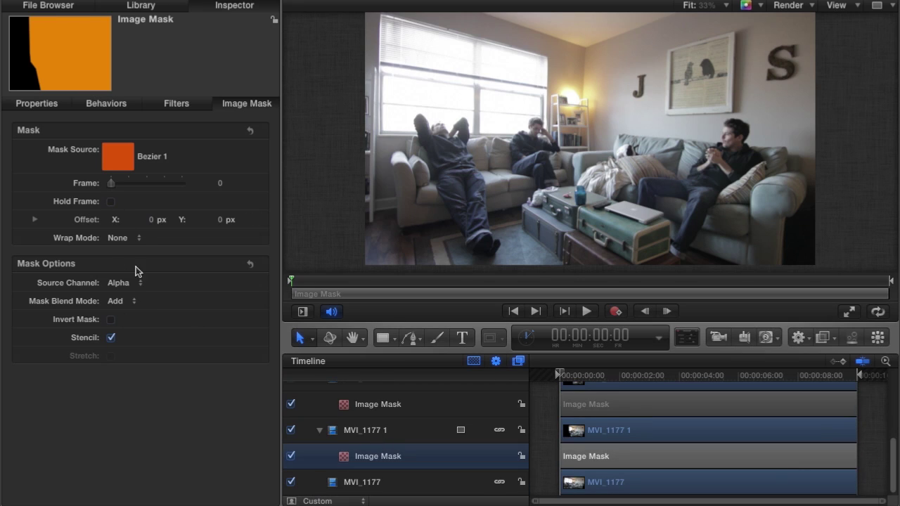
pyautogui.scroll(4, 383, 443)
# Step: Feather Bezier 1's edge to about 67, then deselect to view the composite
pyautogui.click(368, 412)
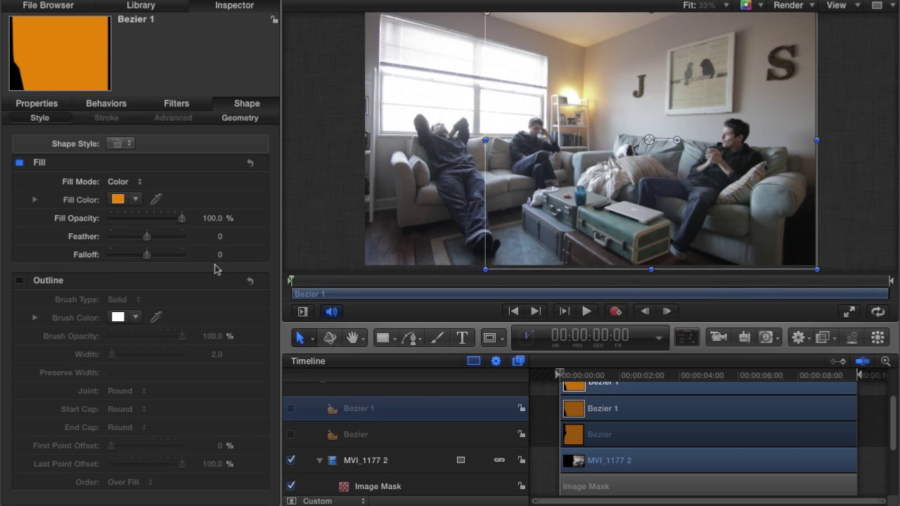
pyautogui.moveTo(192, 322); pyautogui.dragTo(226, 321)
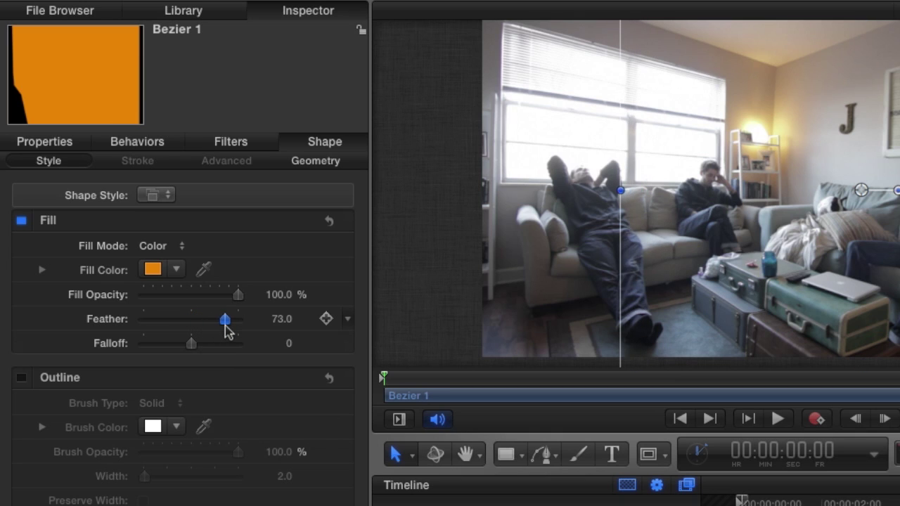
pyautogui.moveTo(225, 324); pyautogui.dragTo(223, 327)
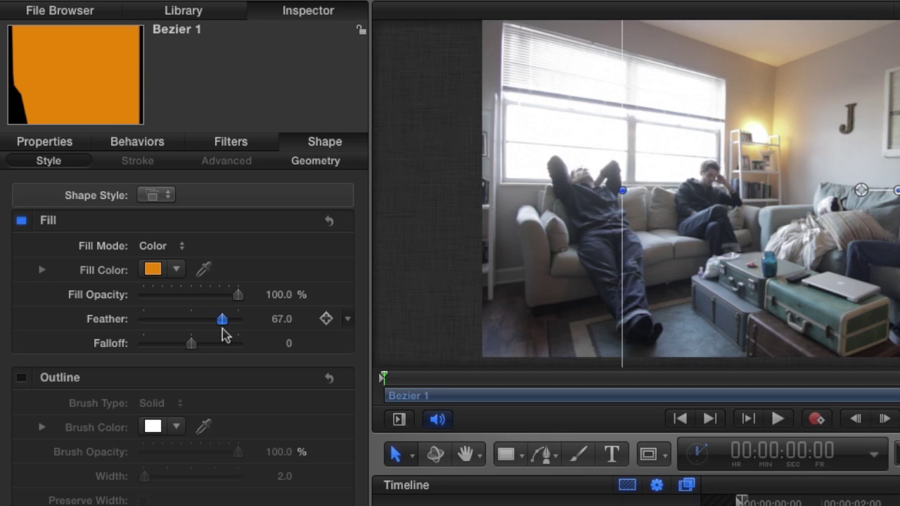
pyautogui.click(841, 205)
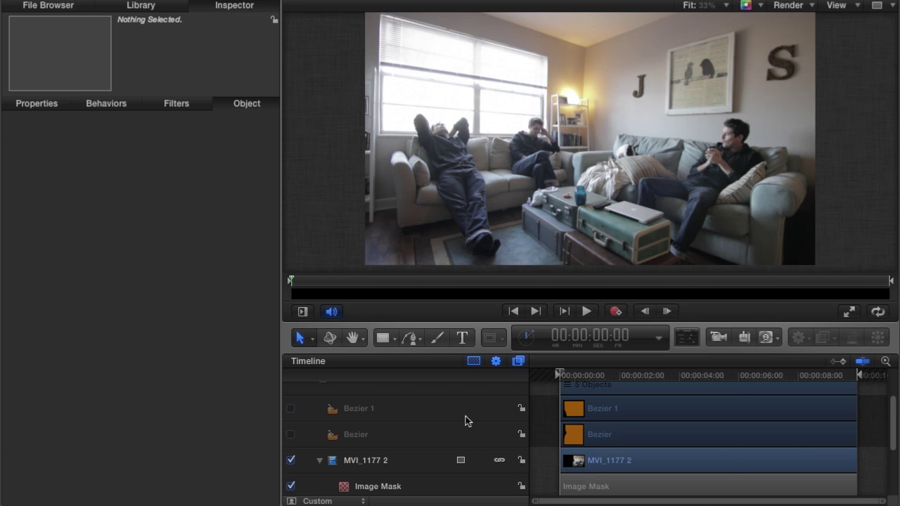
pyautogui.scroll(-3, 451, 411)
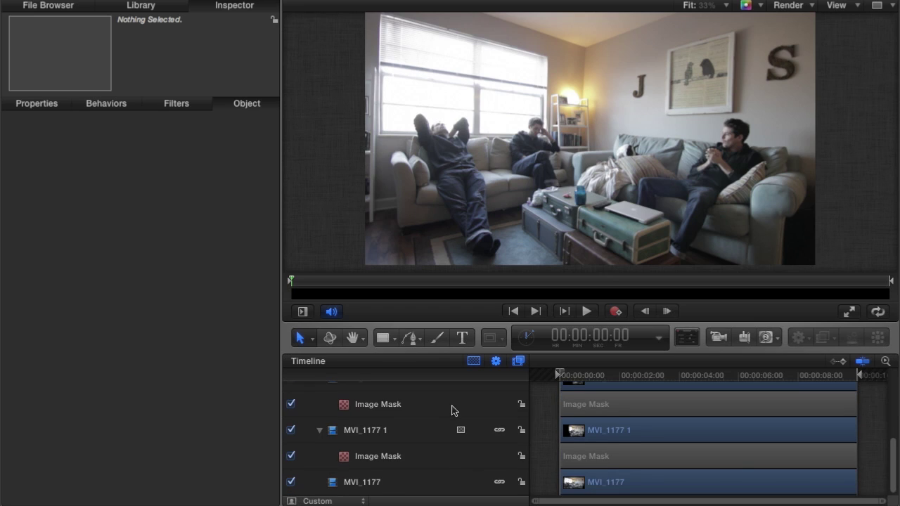
pyautogui.scroll(5, 452, 411)
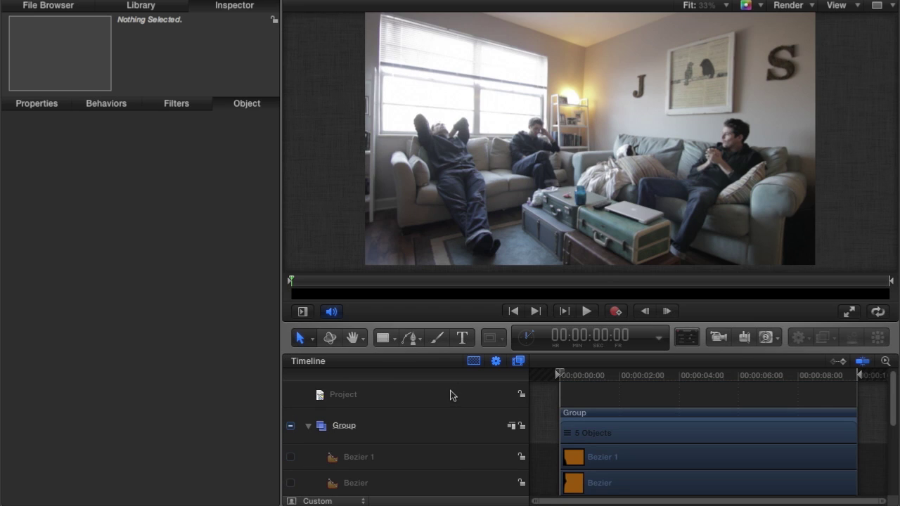